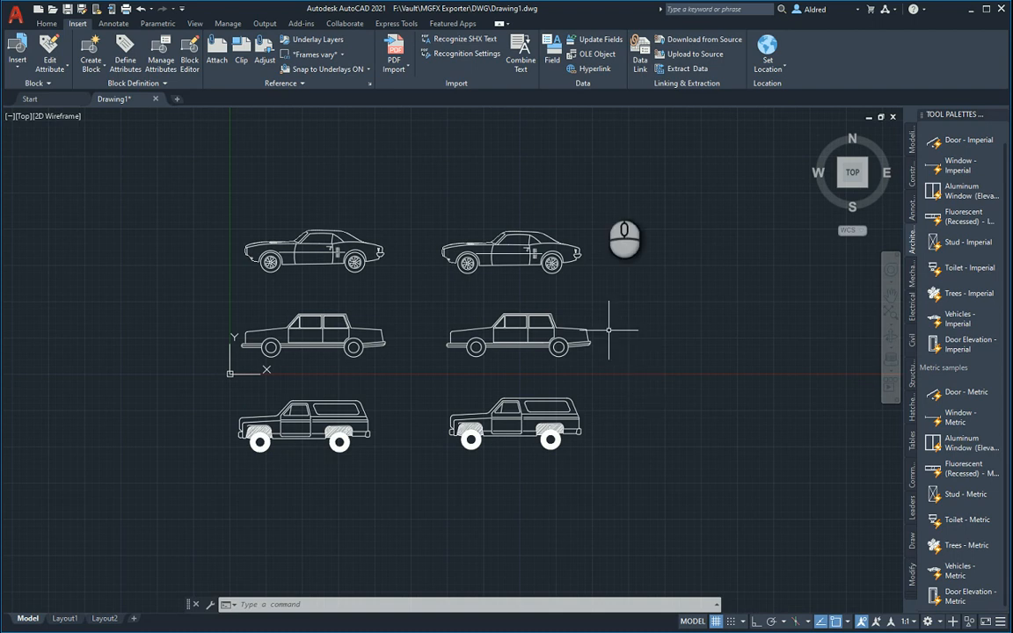
Step: Start a new data extraction and save its extraction file as "car count"
left_click(683, 70)
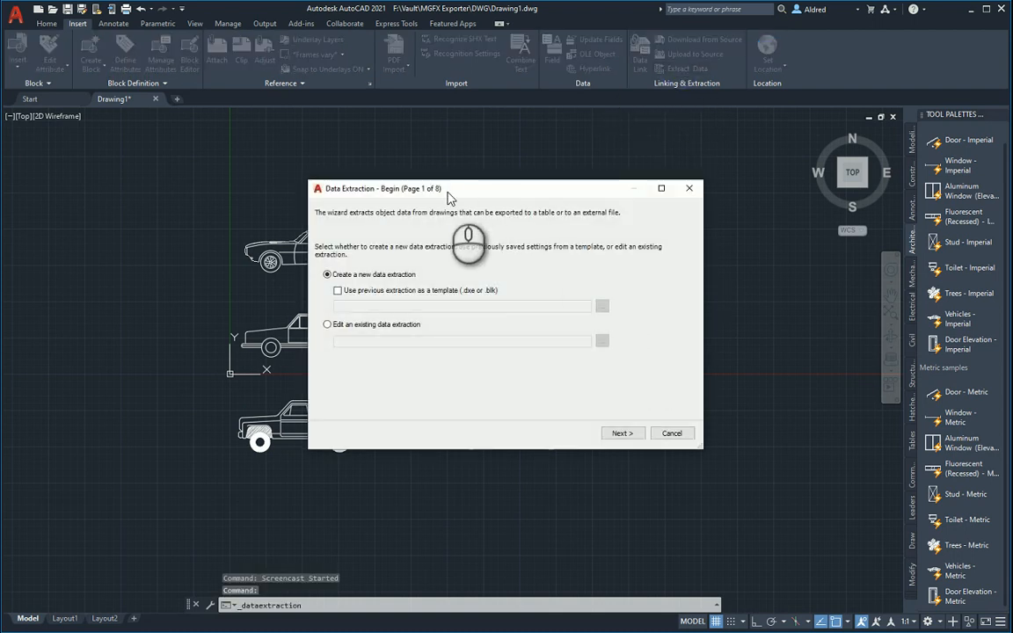
left_click_drag(442, 190, 438, 188)
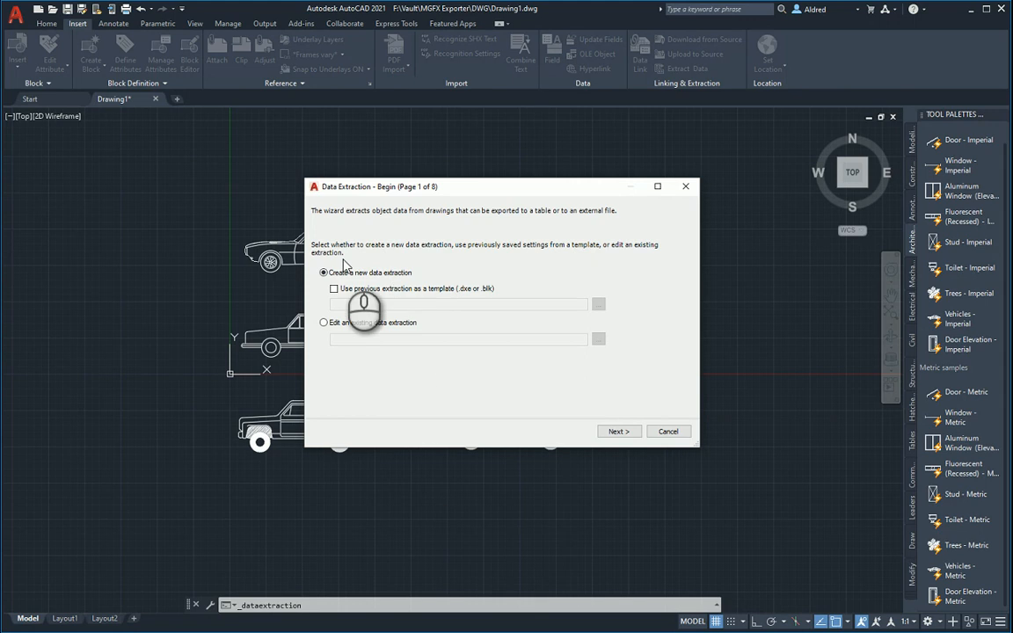
left_click(624, 432)
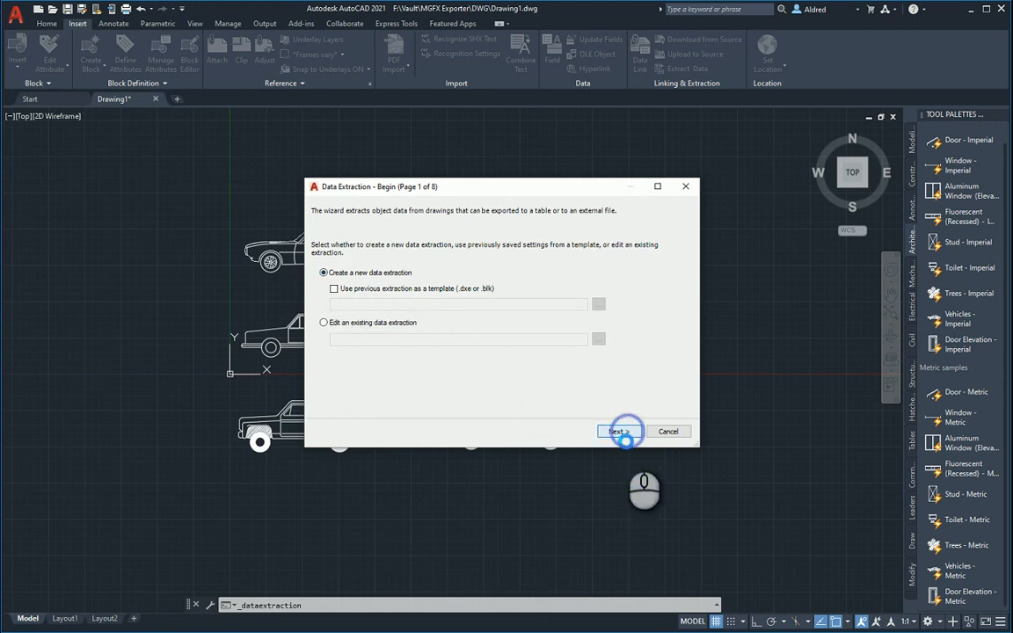
type("car")
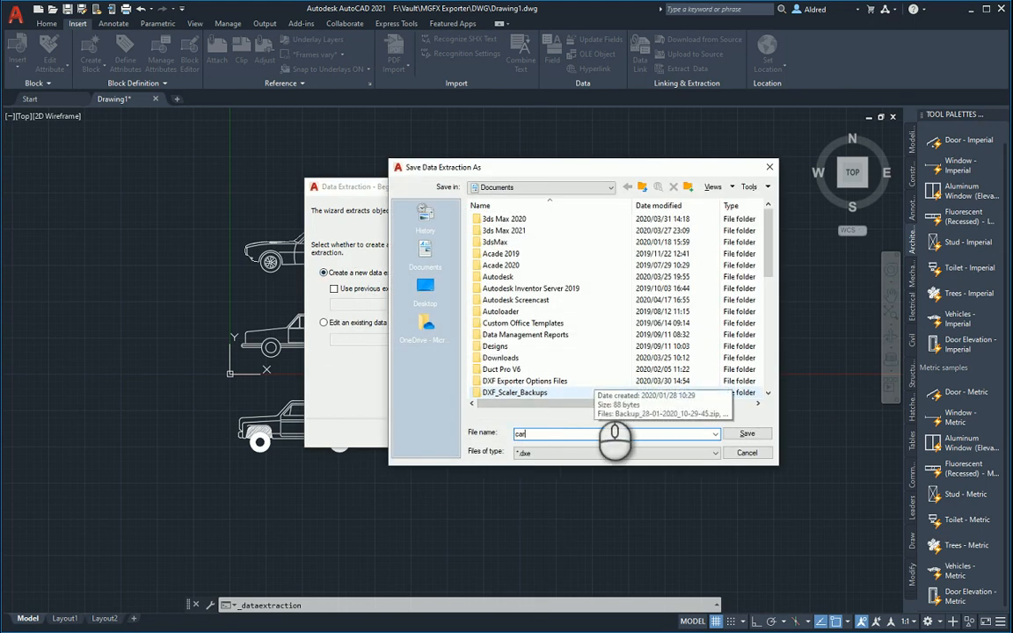
type(" count")
left_click(746, 434)
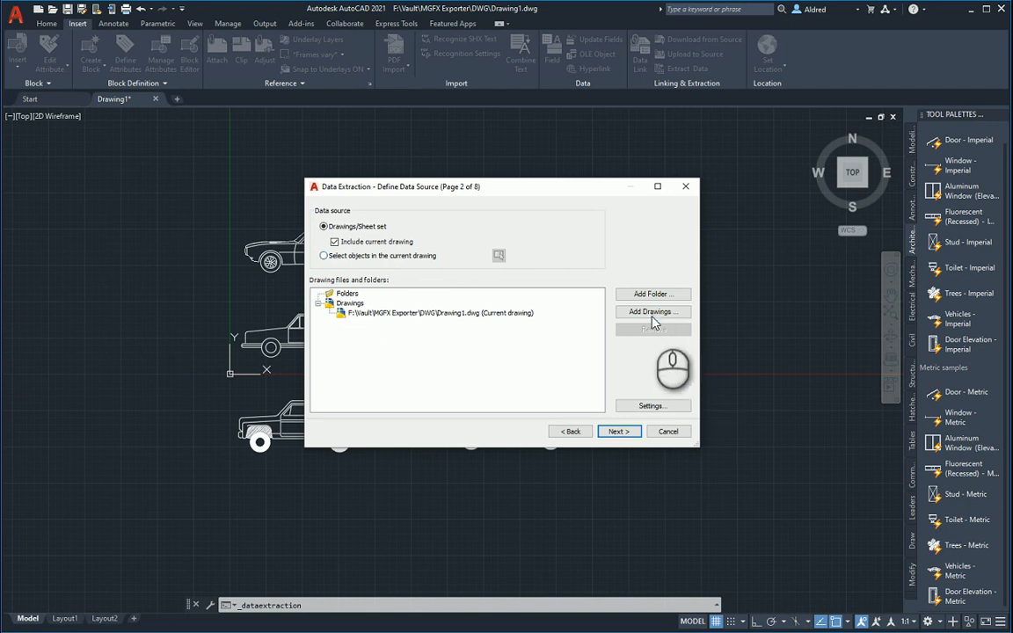
Step: Use the current drawing as the data source and extract only from the Vehicles - Metric block
left_click(618, 430)
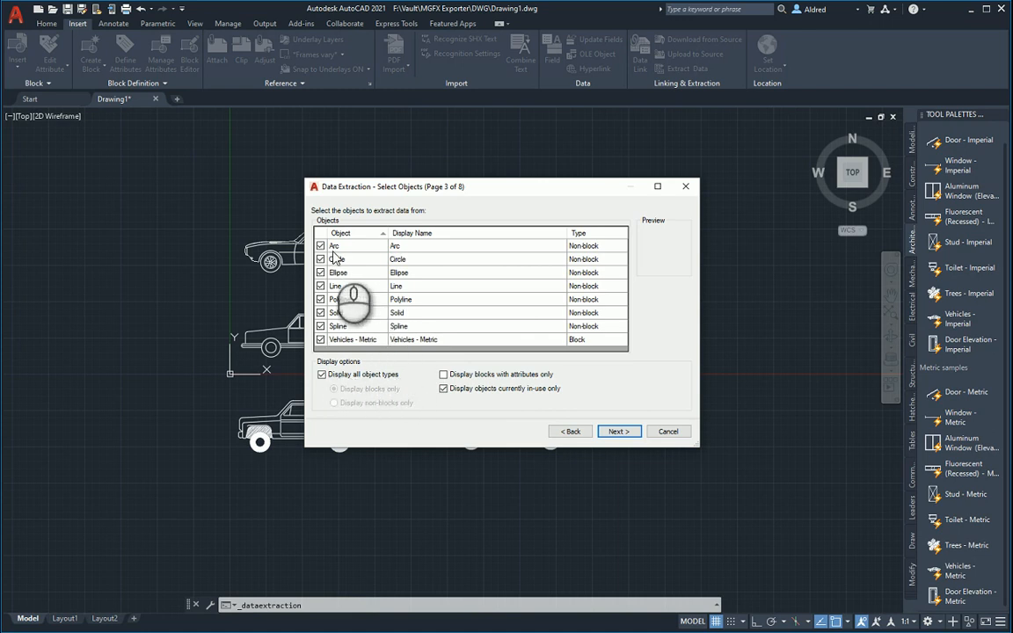
right_click(418, 262)
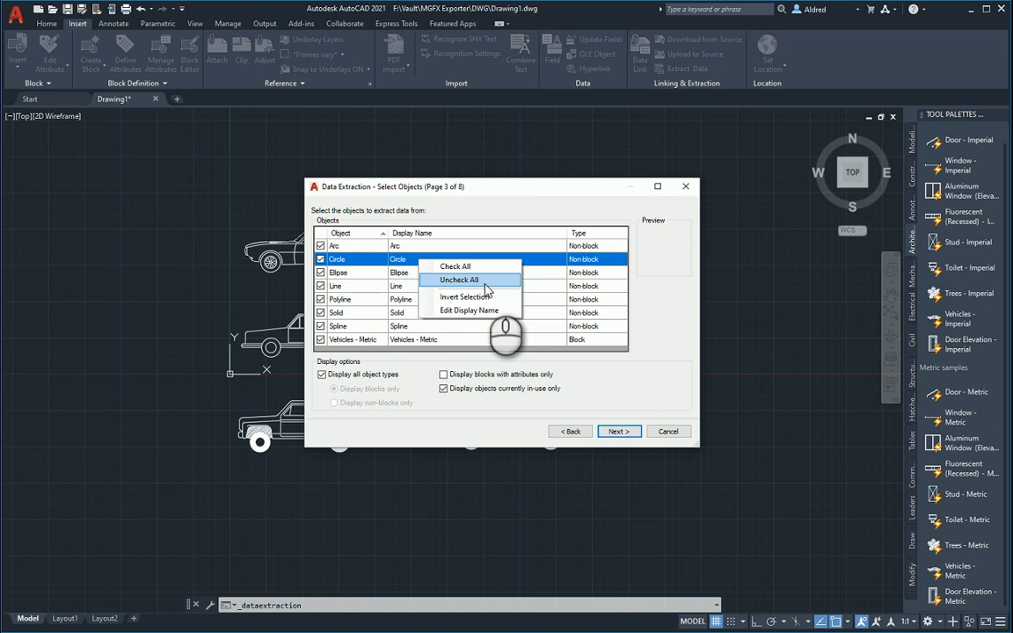
left_click(450, 282)
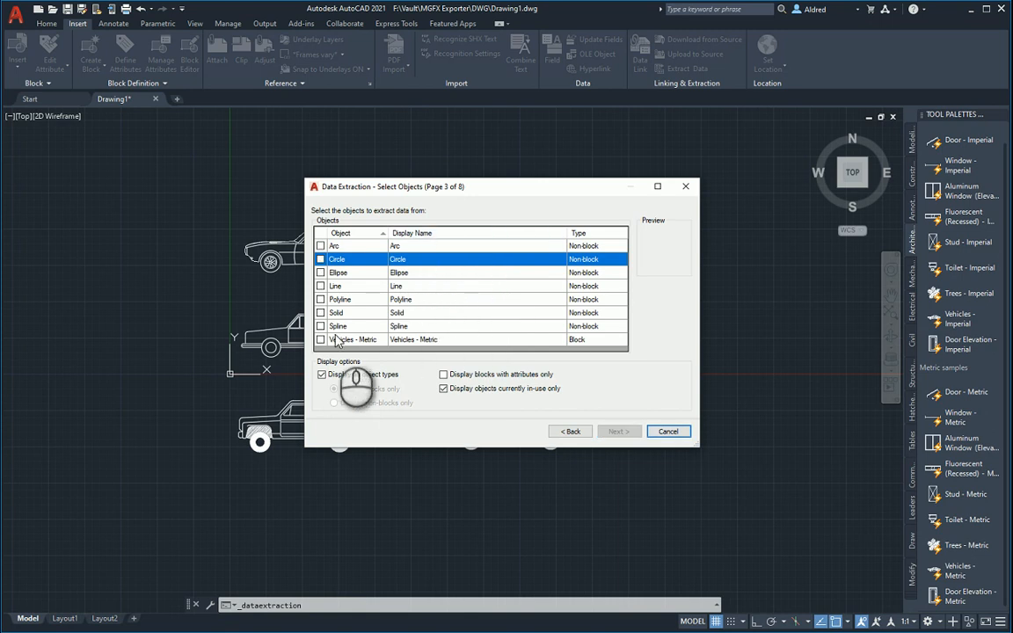
left_click(320, 340)
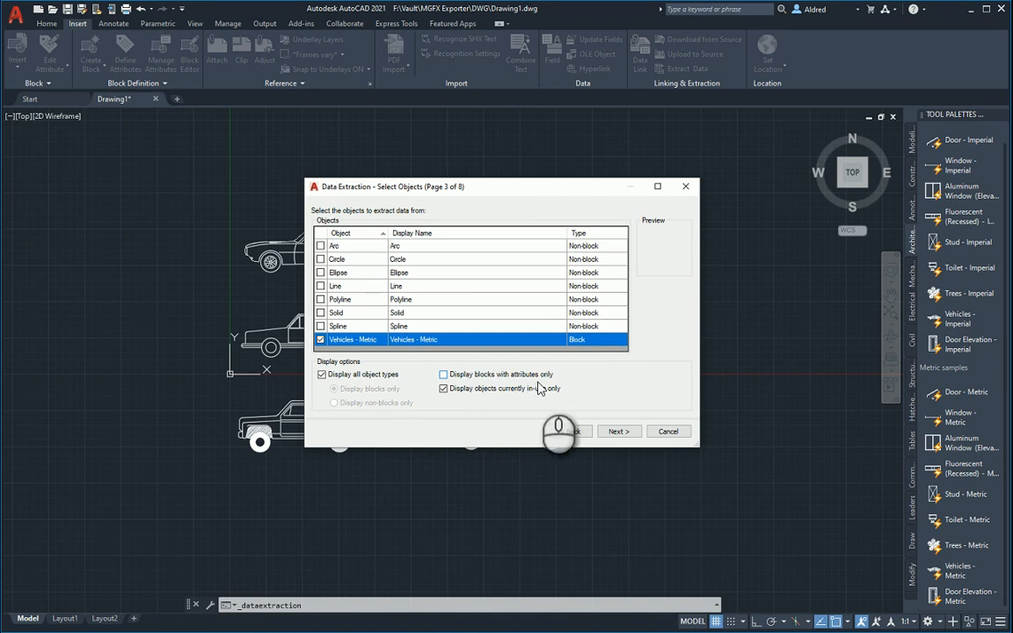
left_click(604, 427)
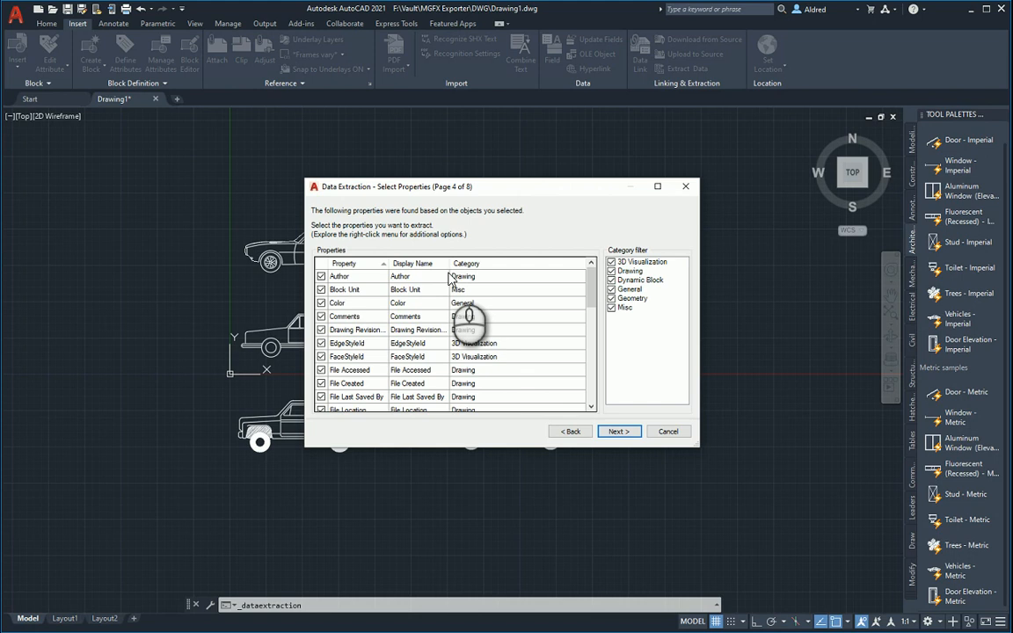
Step: Limit the extracted properties to the Dynamic Block category, keeping Type (view), and continue to refining the data
scroll(464, 378, "down", 2)
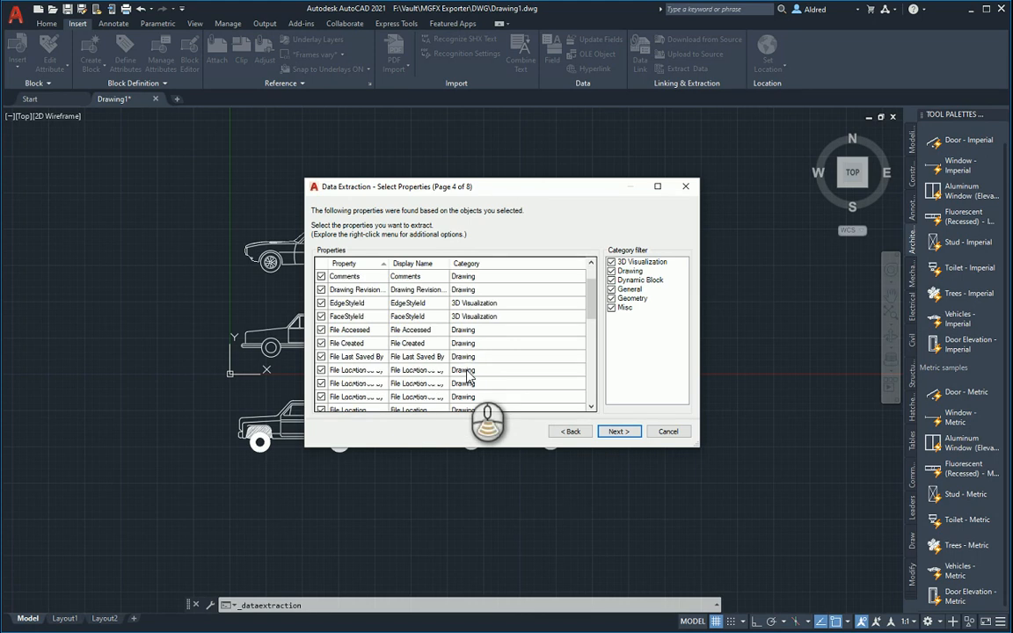
scroll(468, 369, "down", 4)
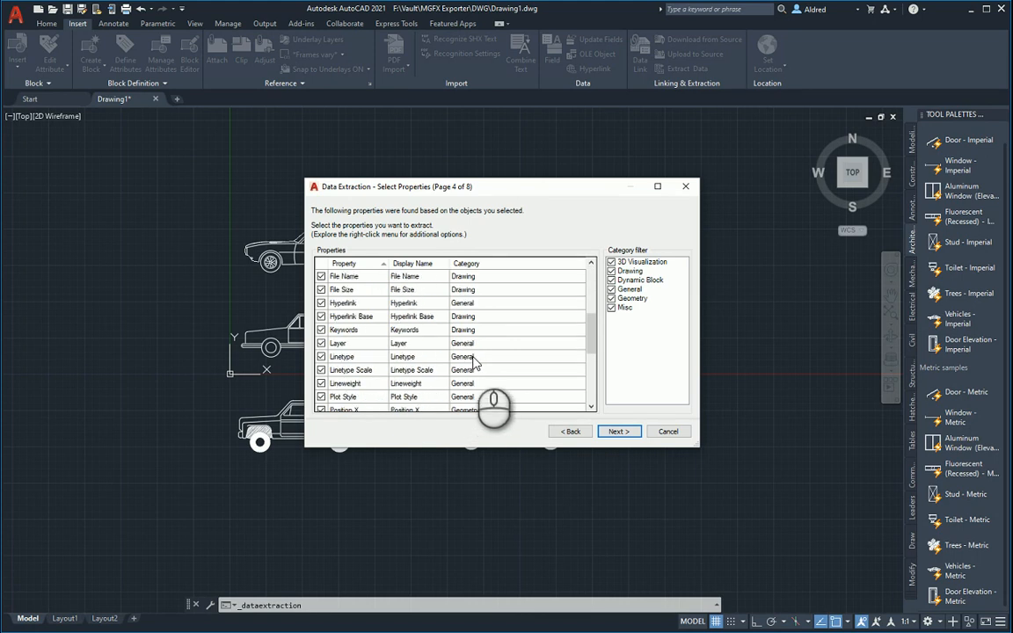
scroll(473, 360, "down", 3)
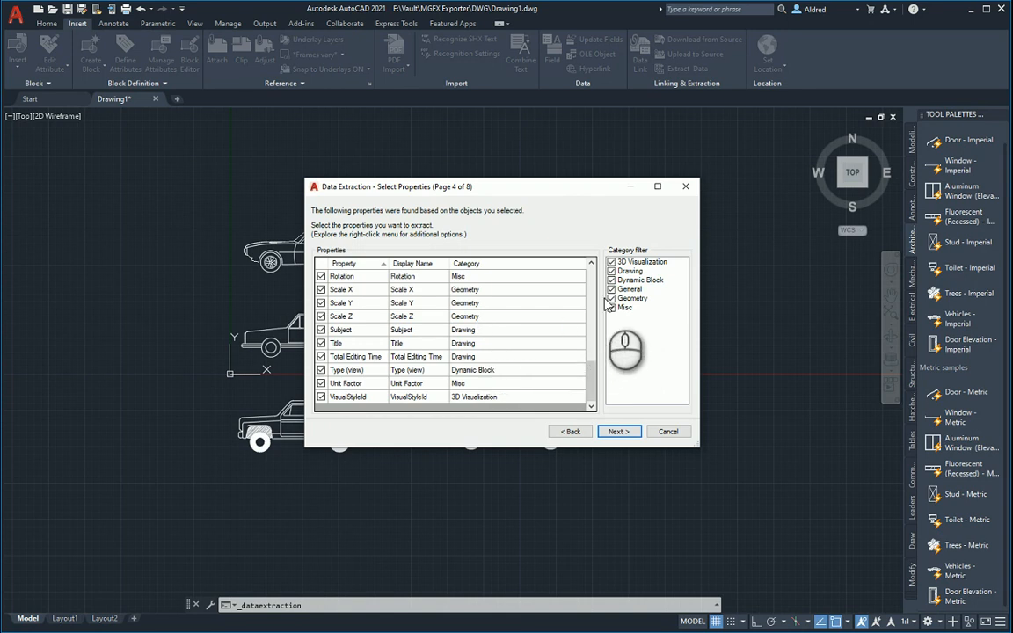
left_click(611, 262)
left_click(611, 271)
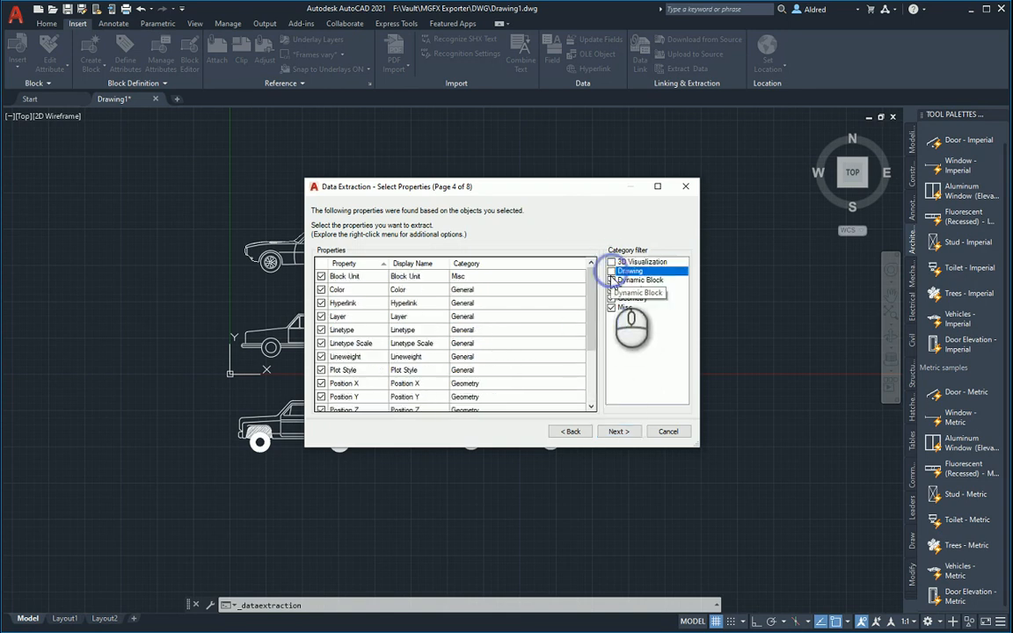
left_click(611, 280)
left_click(611, 289)
left_click(611, 307)
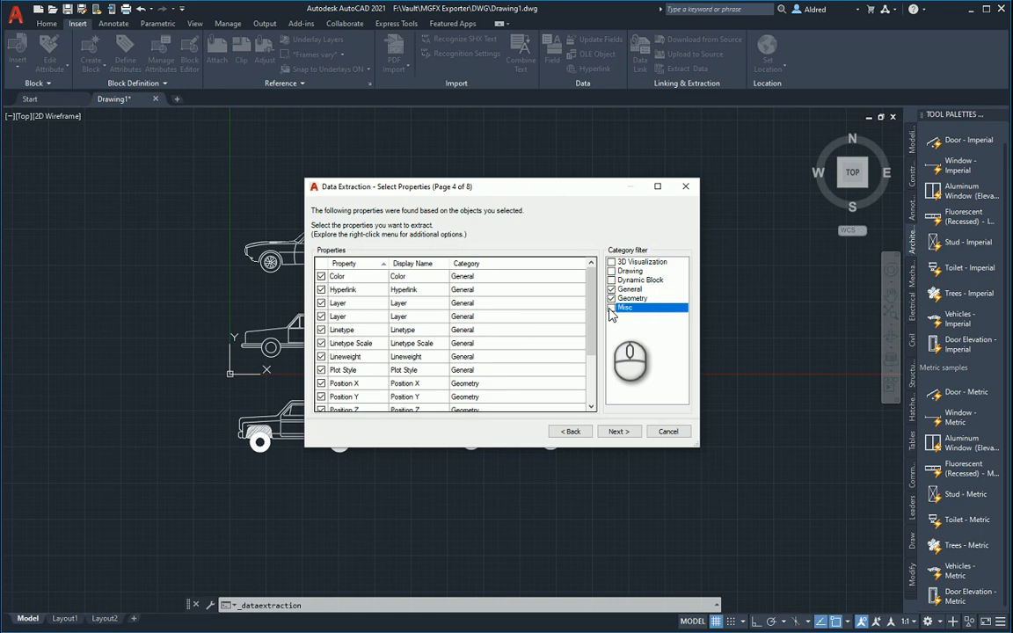
left_click(611, 298)
left_click(611, 290)
left_click(611, 280)
left_click(612, 280)
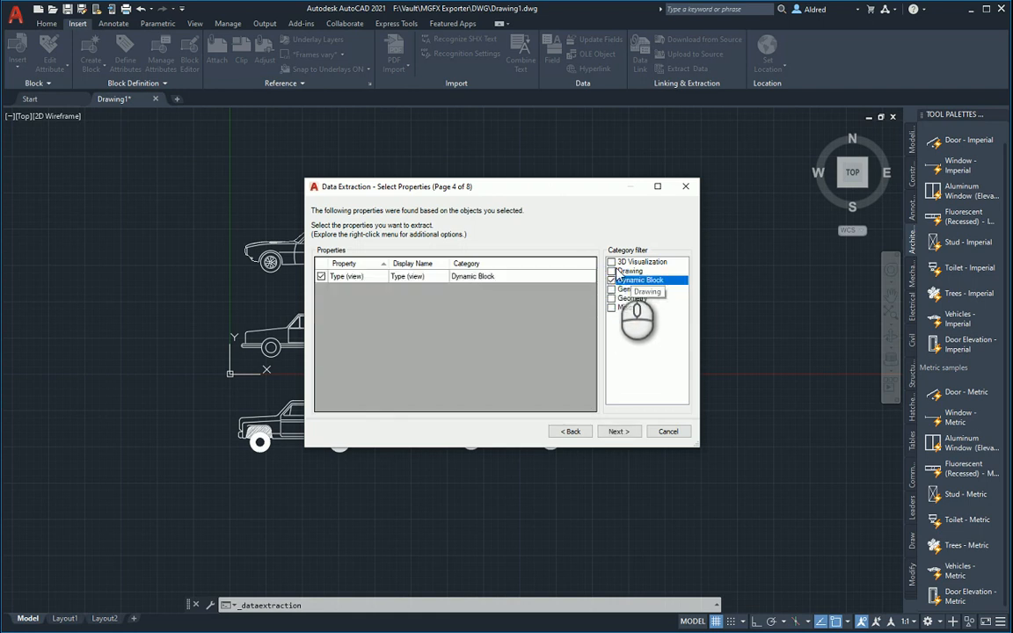
left_click(379, 264)
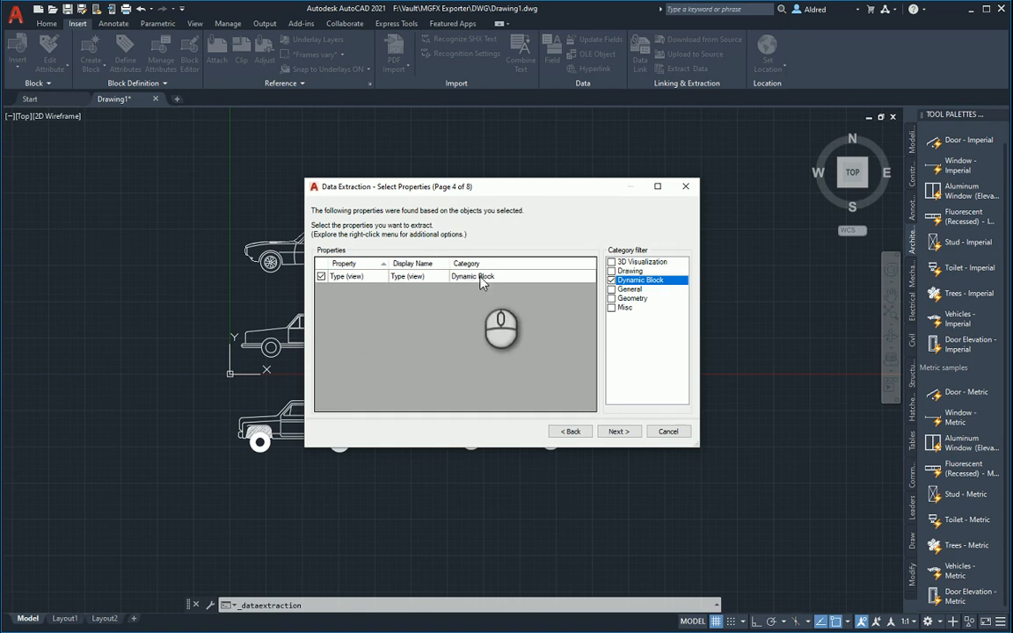
left_click(613, 432)
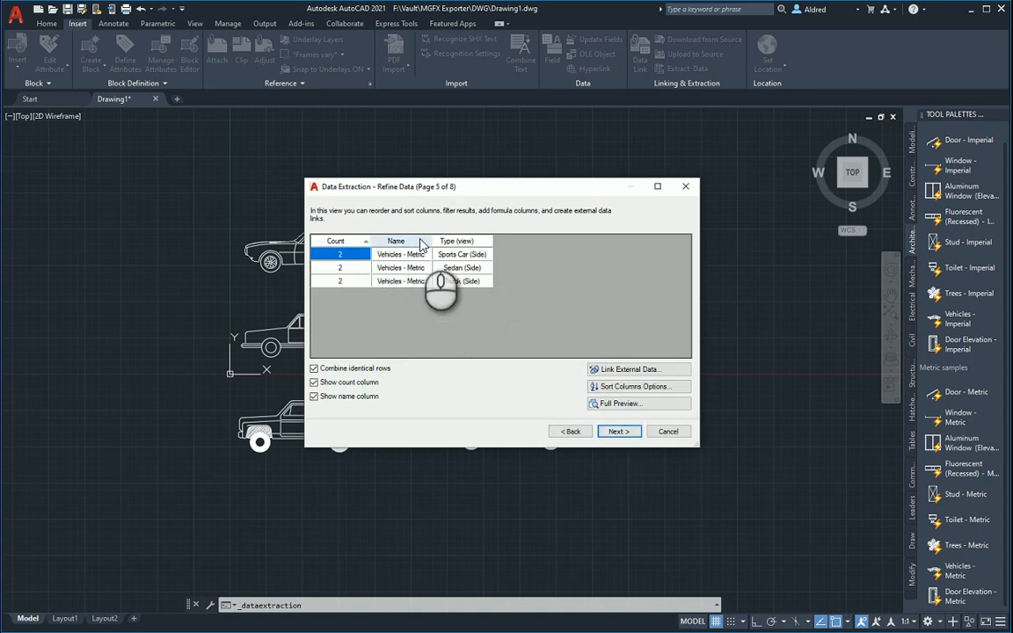
Step: Check the Name and Type (view) entries of the extracted vehicles and accept the refined data with its default columns
left_click(420, 255)
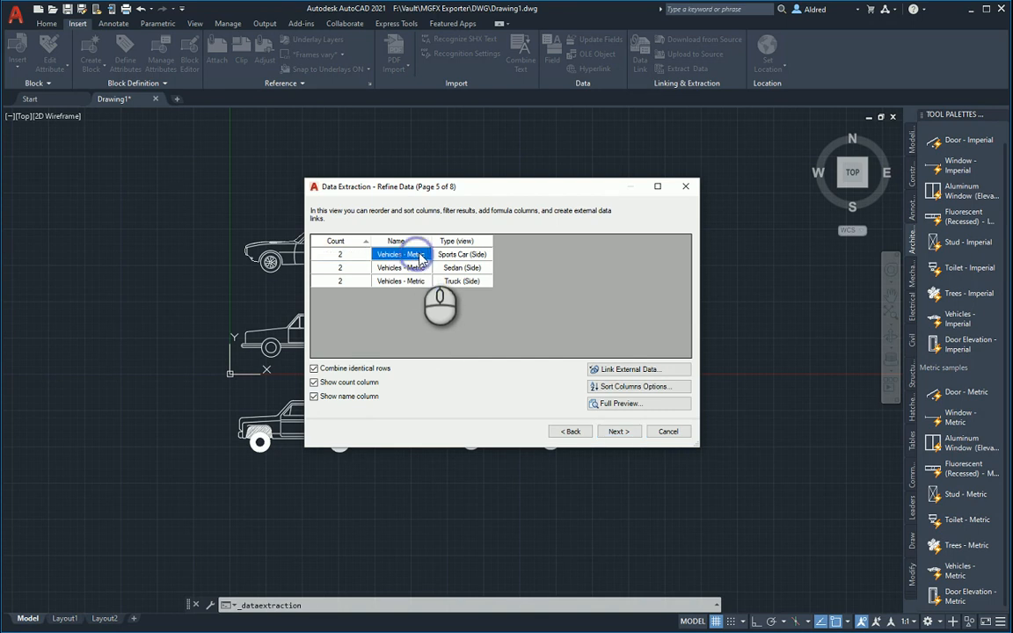
left_click(412, 268)
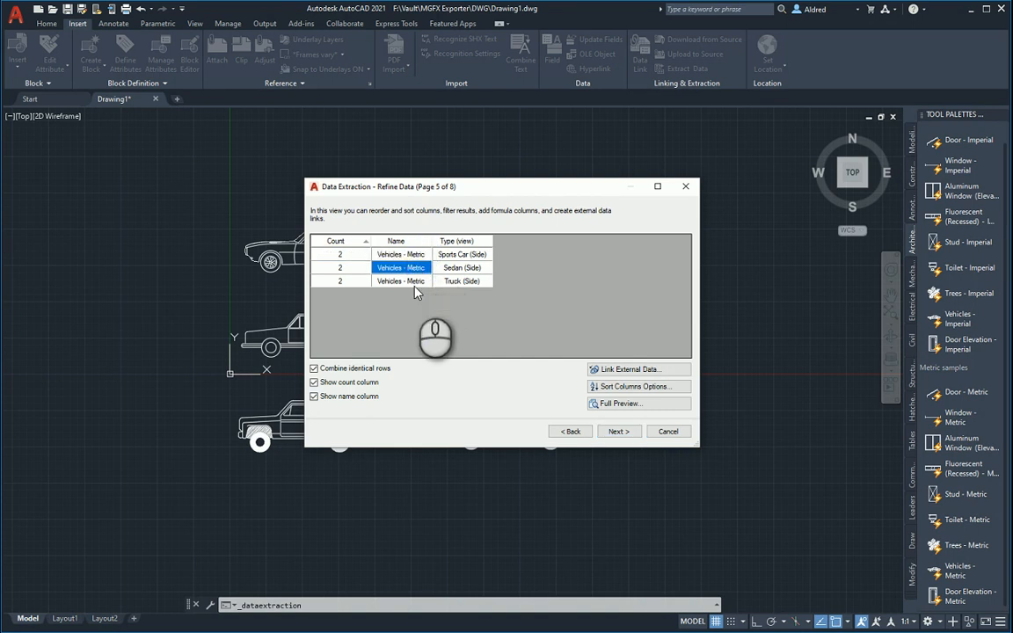
left_click(417, 282)
left_click(456, 254)
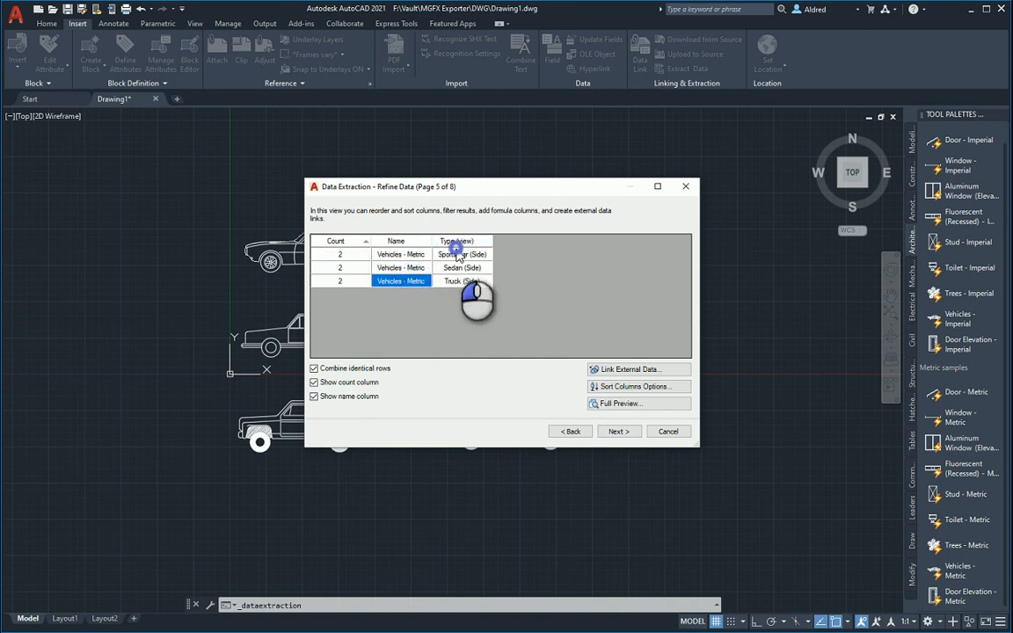
left_click(458, 268)
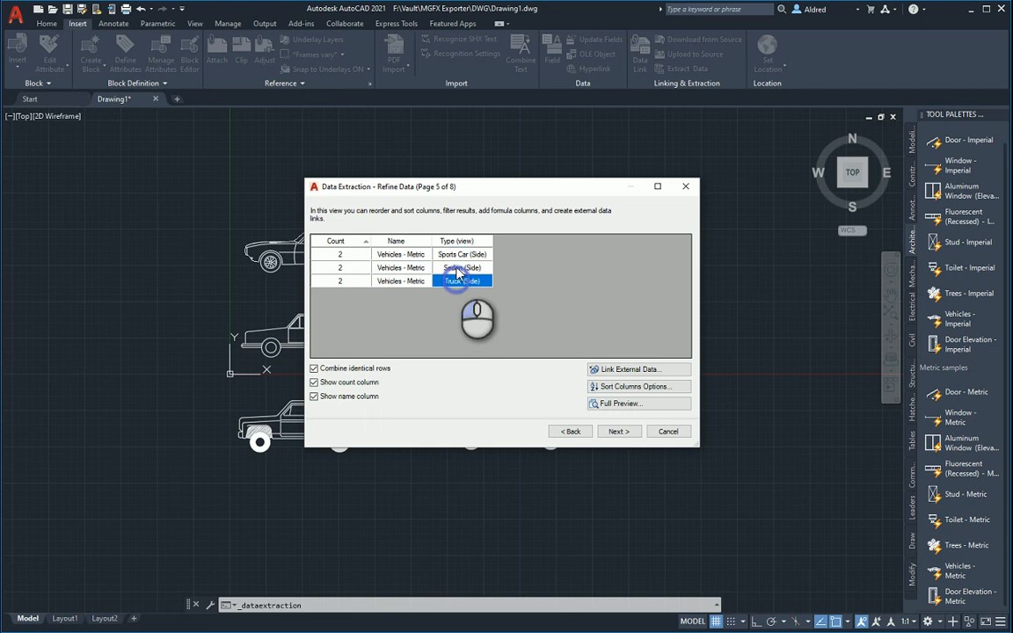
left_click(458, 282)
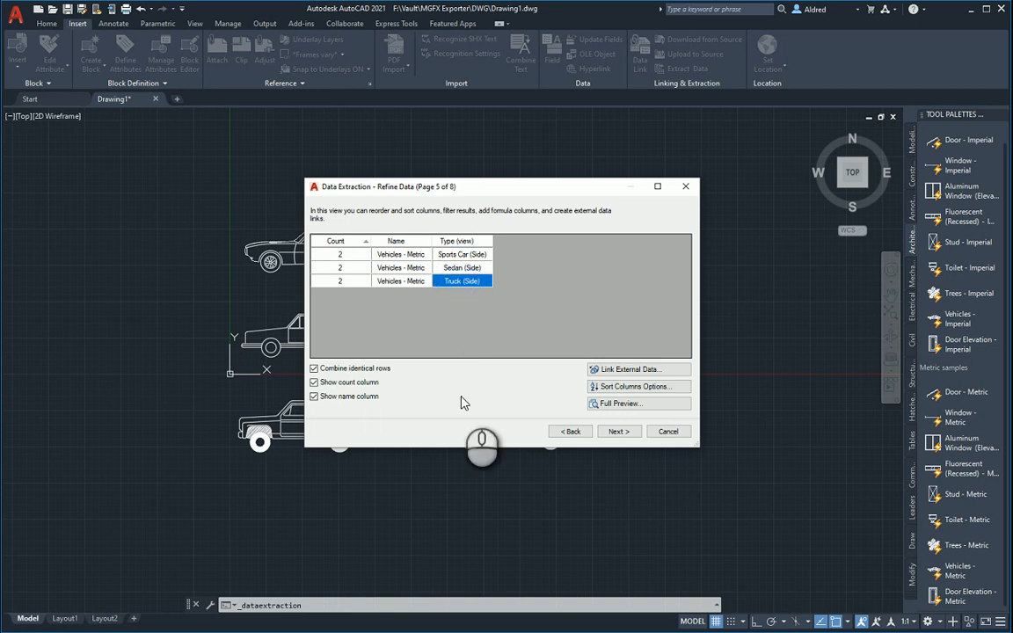
left_click(627, 432)
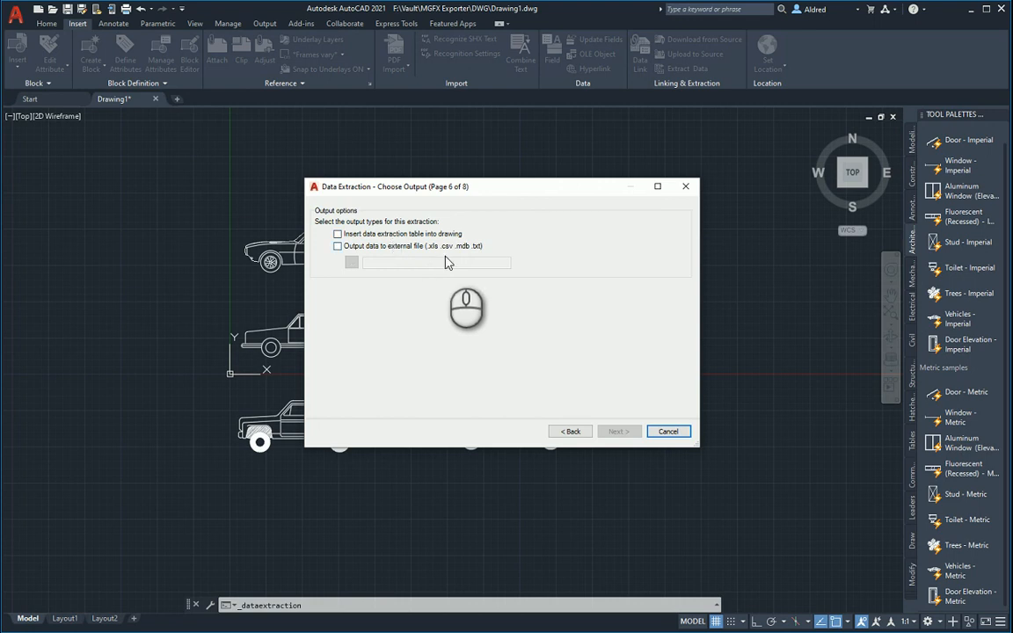
Step: Output the extraction as a table in the drawing, titled "Car Count" in the Standard table style, and finish the wizard
left_click(358, 235)
left_click(618, 431)
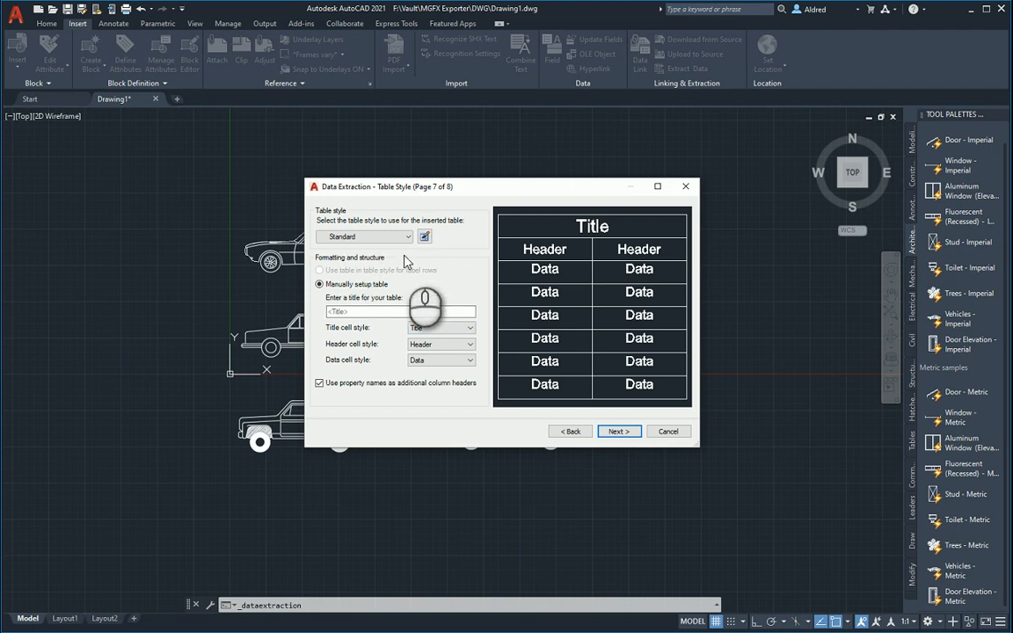
left_click(371, 314)
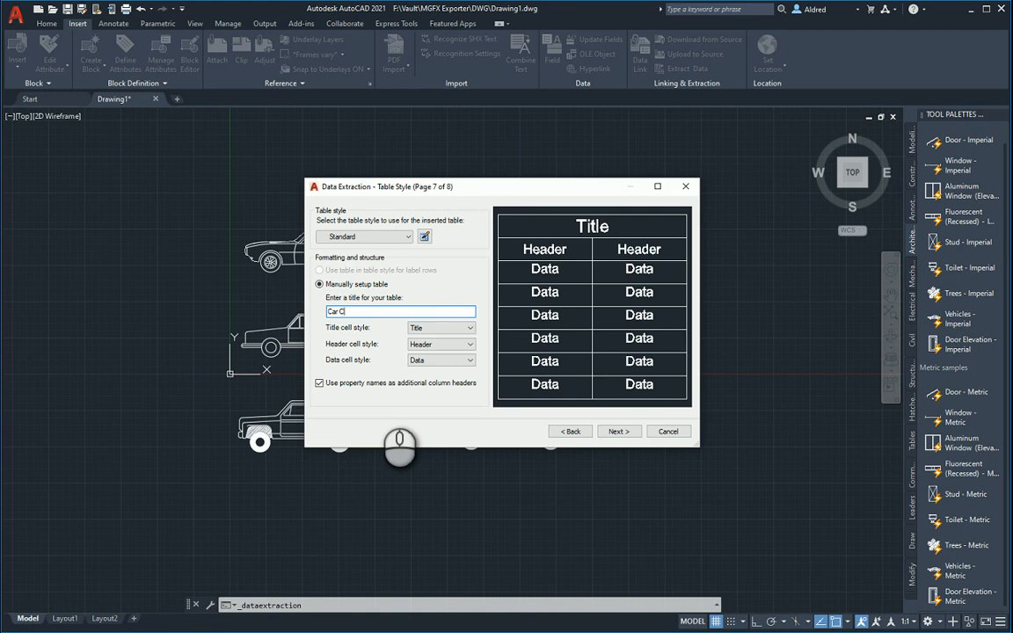
left_click(607, 434)
left_click(624, 431)
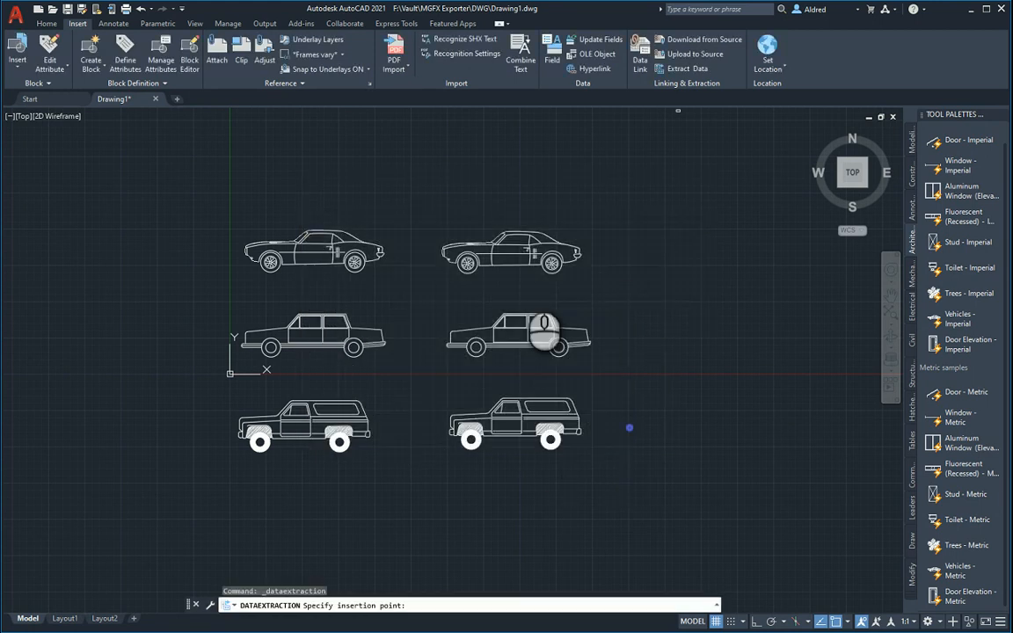
Step: Place the extraction table in the empty area to the right of the cars
scroll(491, 306, "up", 2)
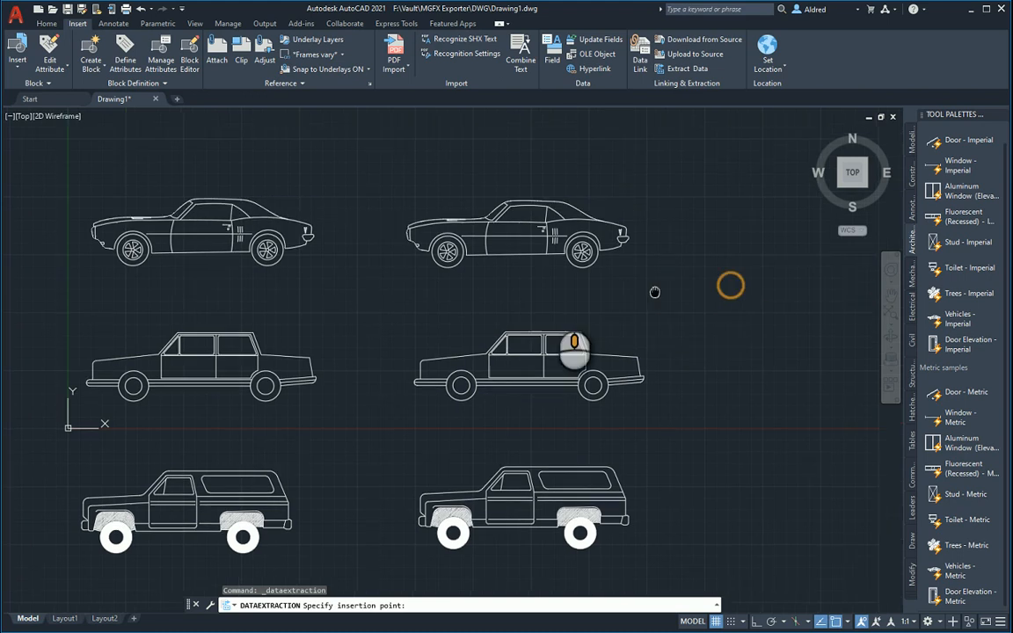
middle_click_drag(729, 285, 524, 285)
left_click(511, 289)
scroll(519, 299, "up", 10)
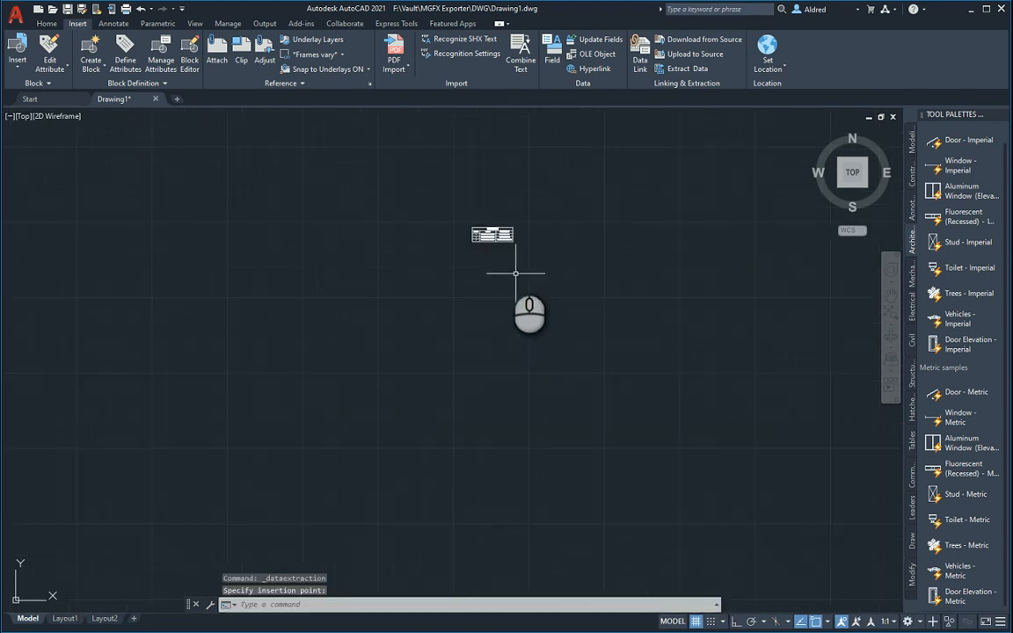
middle_click_drag(480, 307, 483, 420)
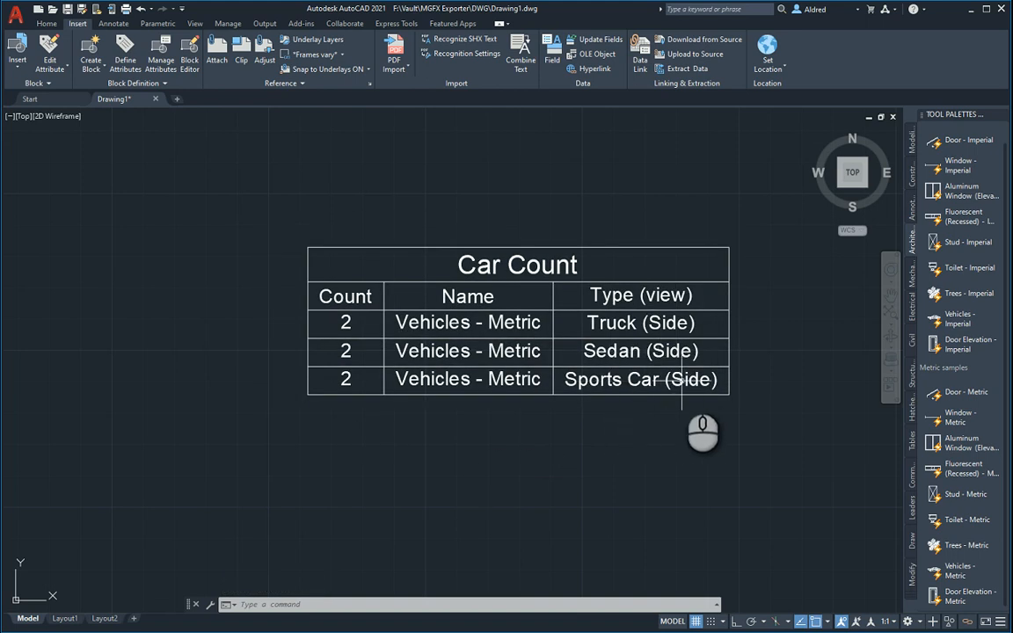
Step: Scale the Car Count table by a factor of 15 from a base point at its upper-left corner
scroll(638, 382, "down", 3)
scroll(443, 305, "down", 2)
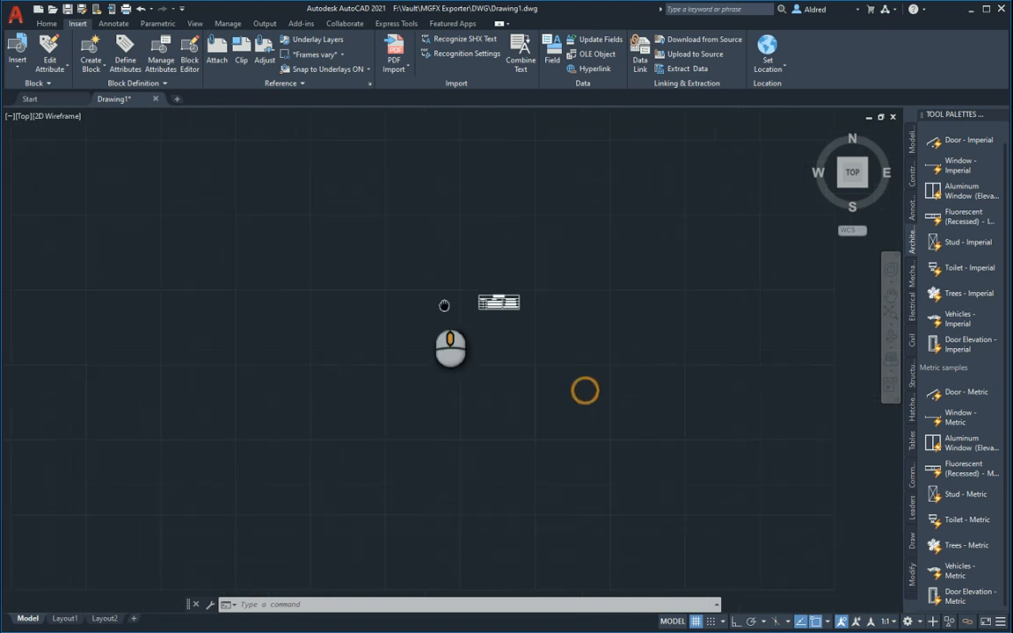
scroll(436, 317, "up", 5)
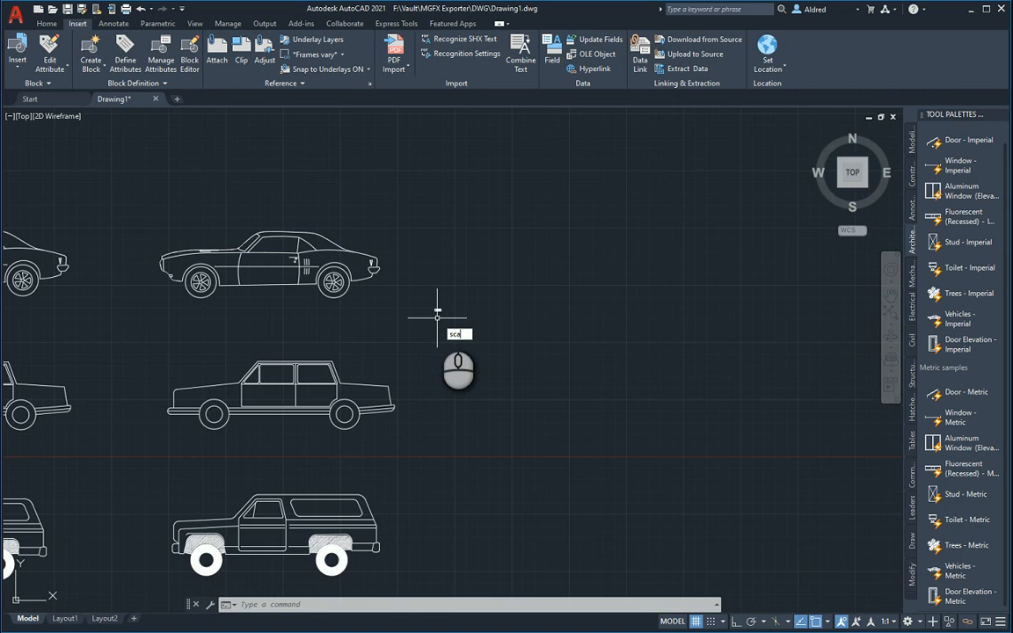
left_click(465, 326)
left_click(397, 273)
right_click(428, 297)
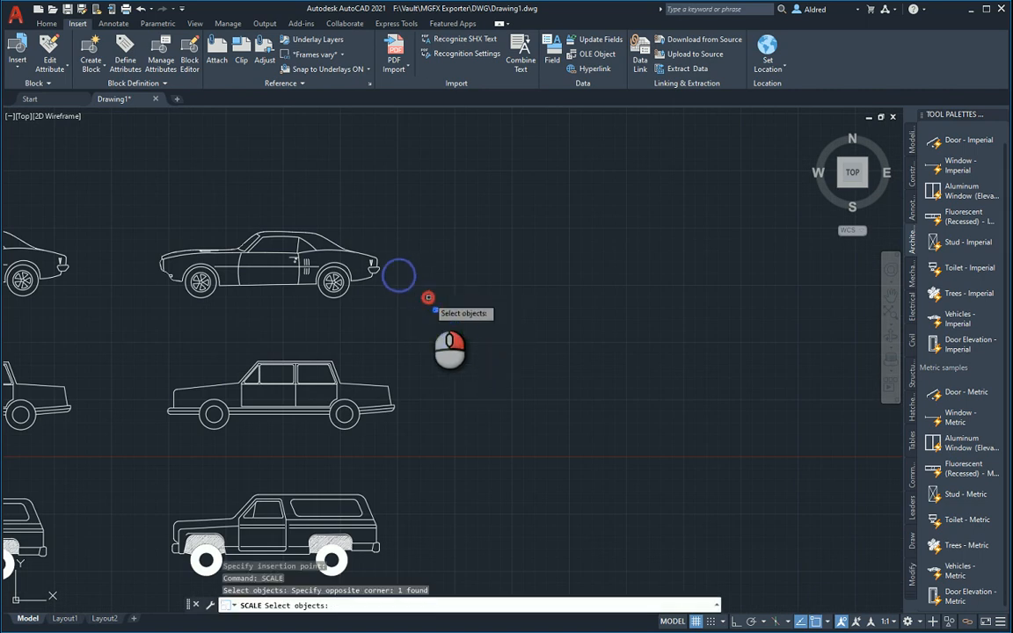
left_click(434, 308)
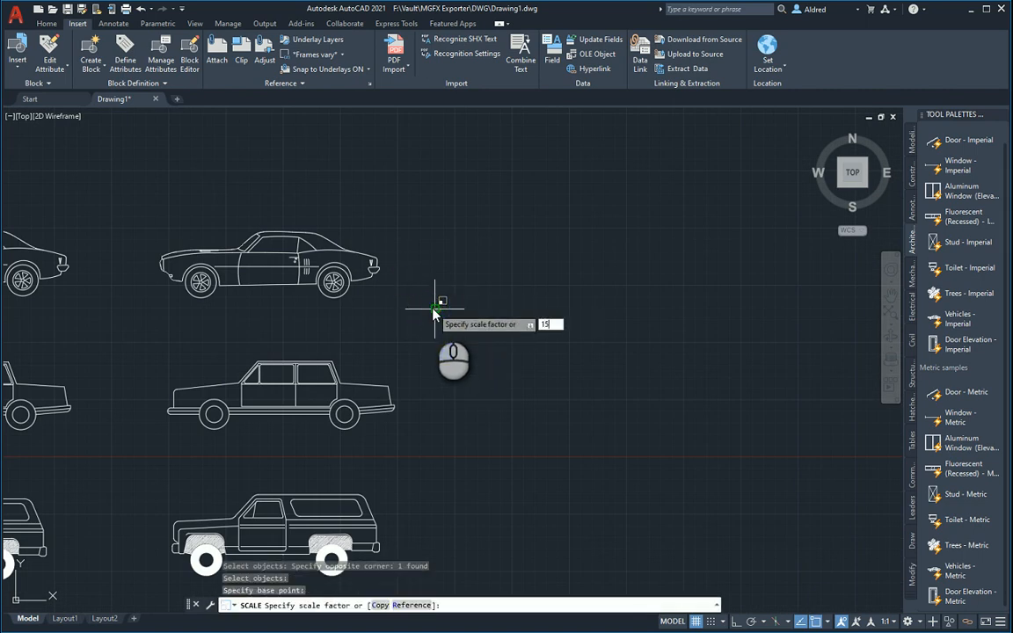
key("Return")
key("Escape")
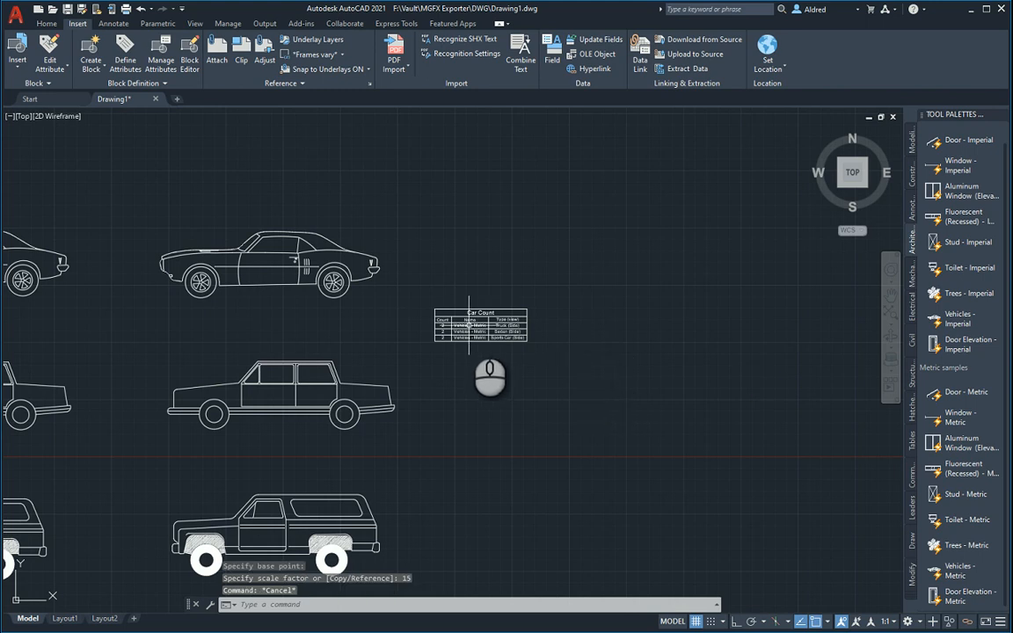
Step: Erase the sports car block in the column nearest the Car Count table and save the drawing
scroll(468, 326, "up", 4)
scroll(476, 334, "down", 5)
scroll(545, 346, "up", 2)
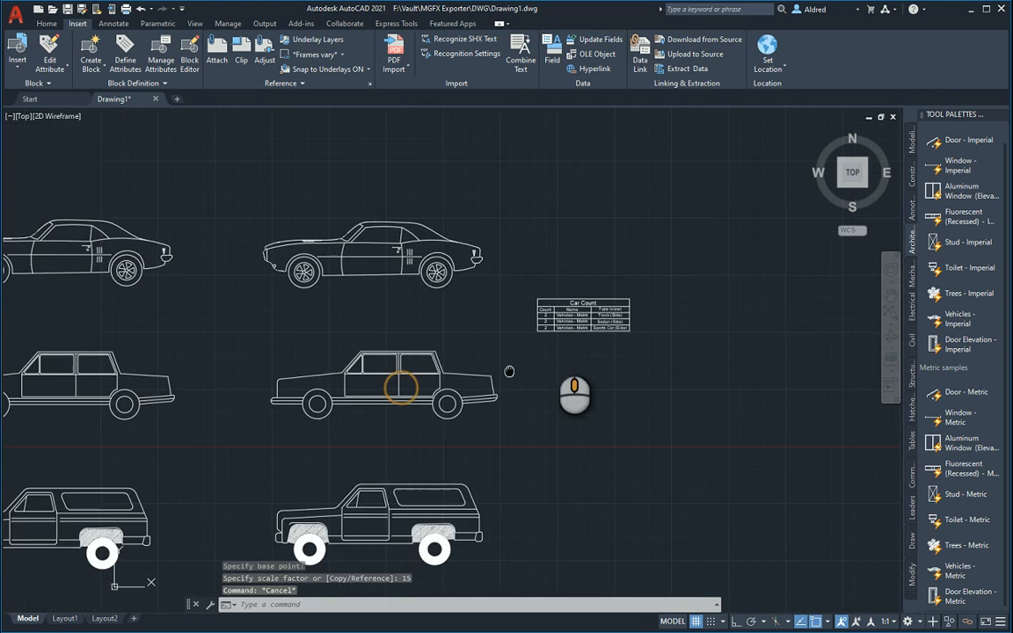
left_click(528, 268)
left_click(474, 224)
key("Delete")
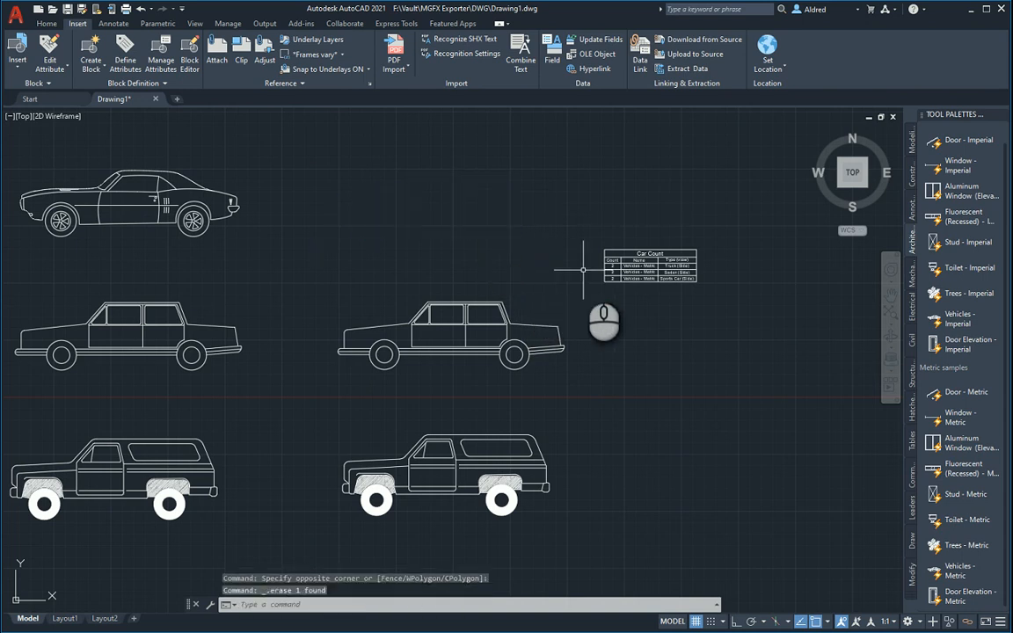
left_click(68, 9)
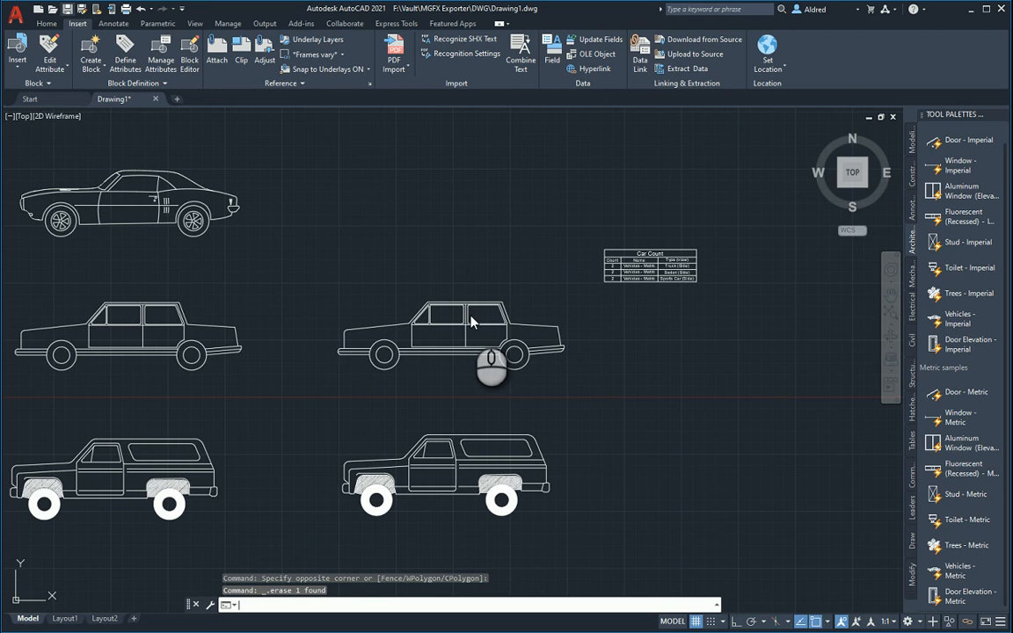
Step: Update the data links of the Car Count table, check its refreshed vehicle counts, and deselect it
left_click(632, 269)
right_click(632, 269)
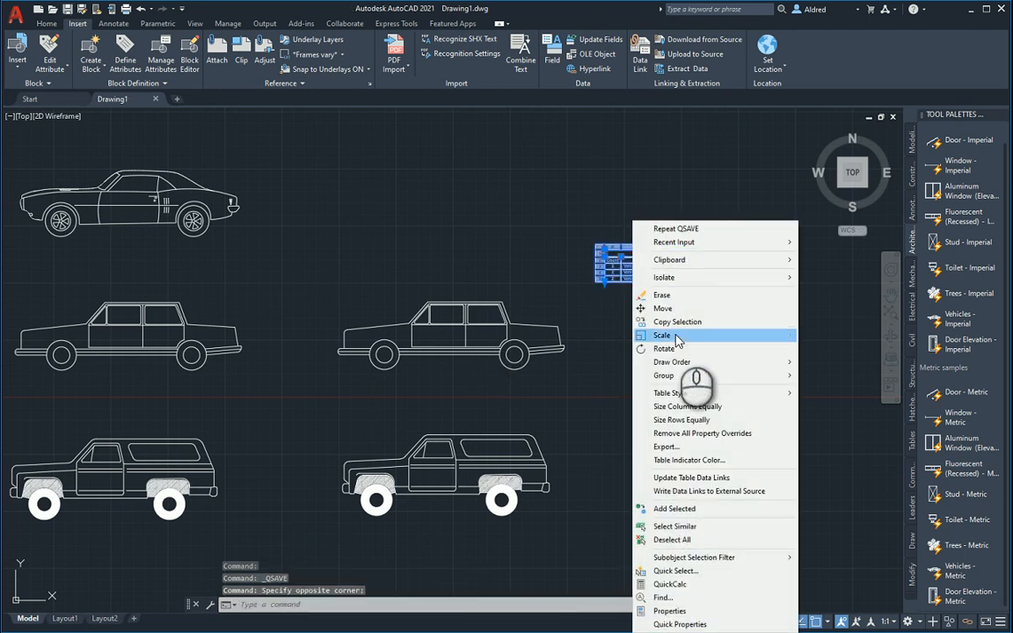
left_click(691, 478)
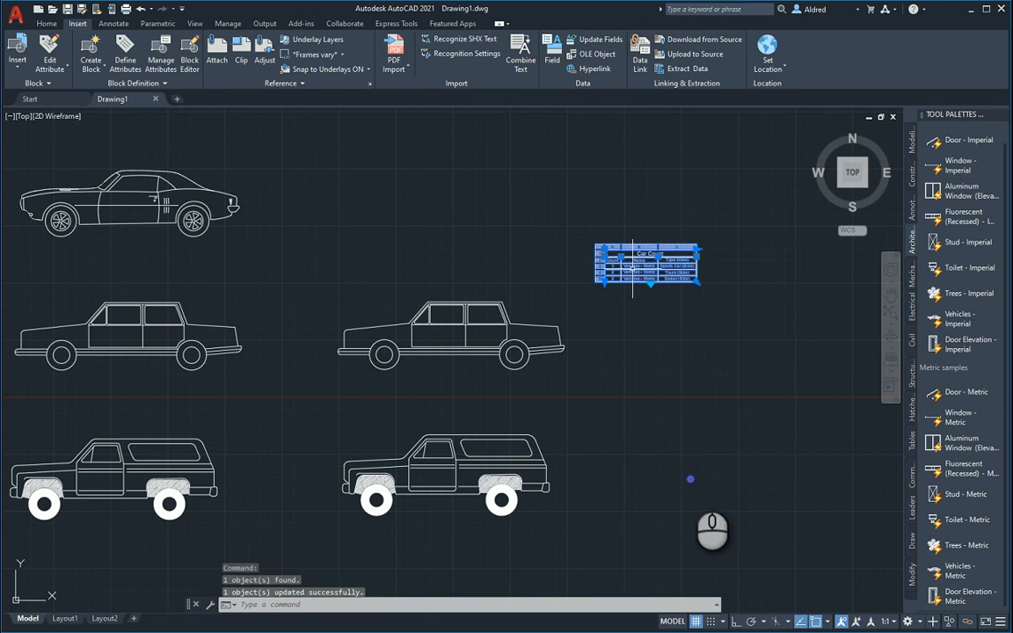
scroll(650, 277, "up", 10)
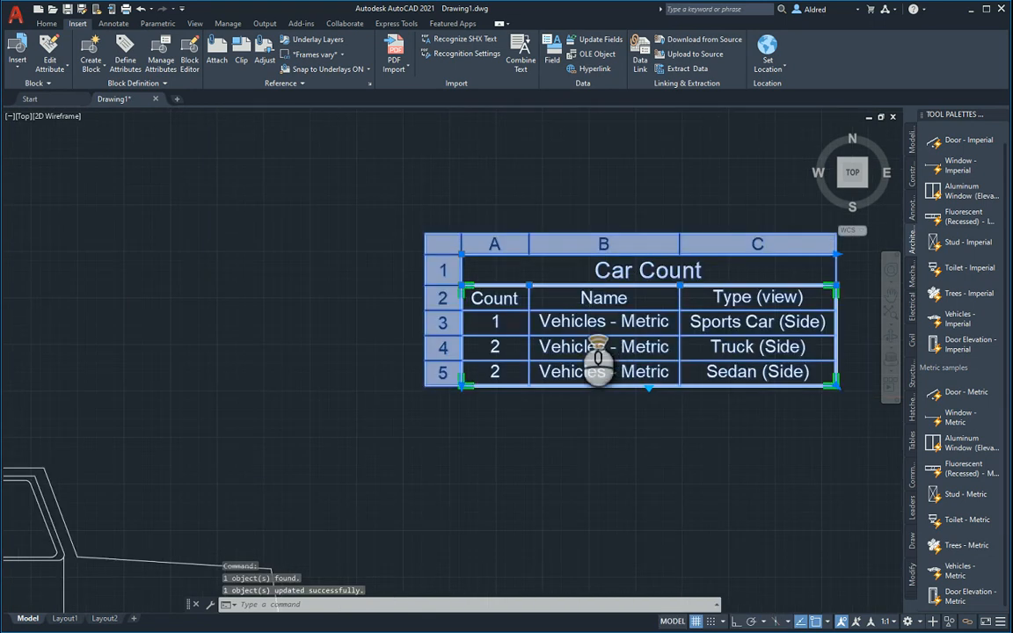
scroll(240, 394, "down", 3)
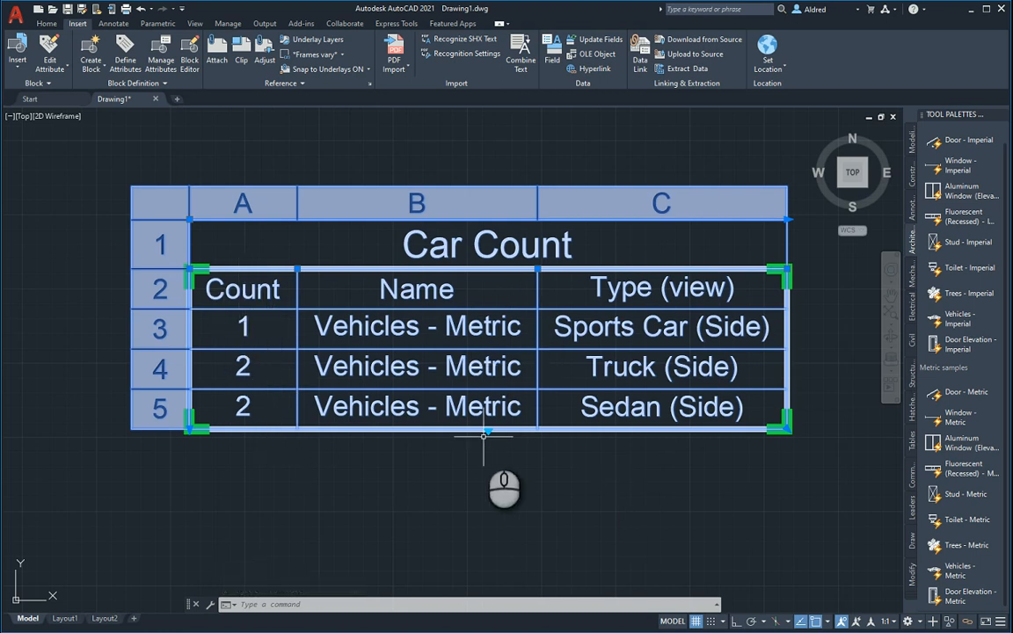
key("Escape")
scroll(440, 422, "down", 8)
mouse_move(427, 410)
middle_mouse_down()
mouse_move(404, 286)
mouse_move(670, 243)
mouse_move(735, 297)
middle_mouse_up()
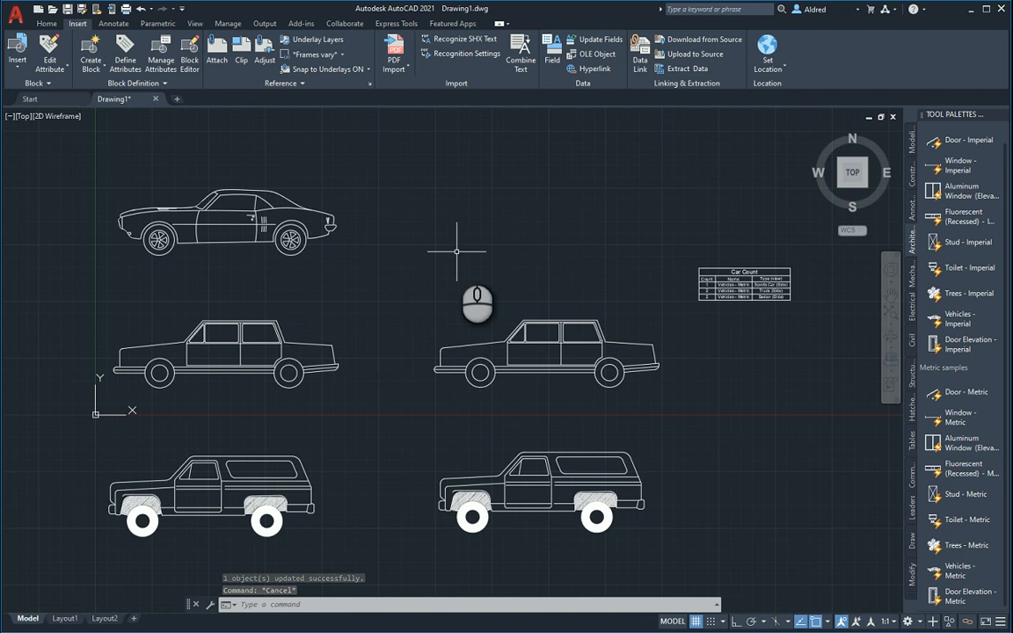